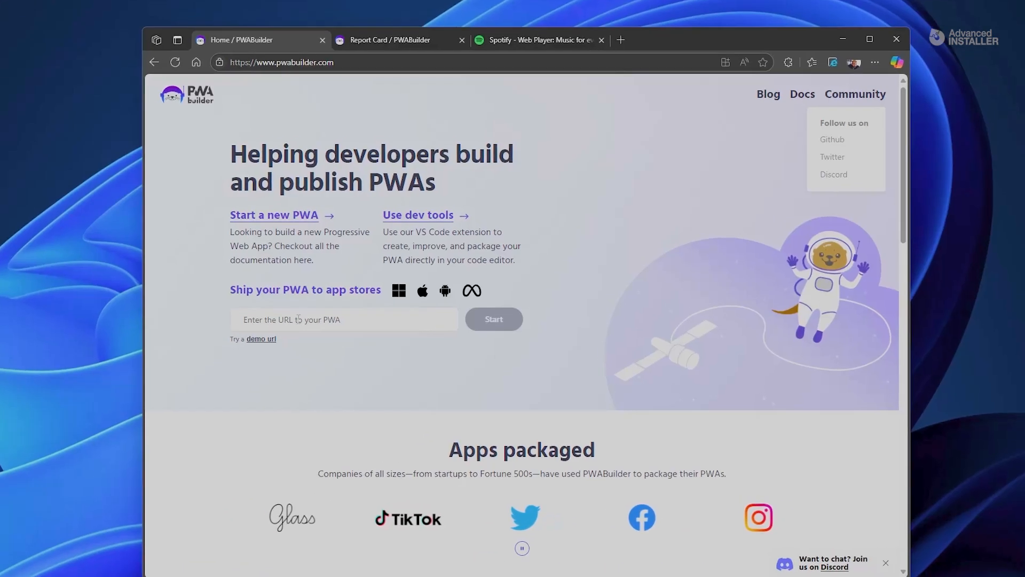
pyautogui.click(368, 300)
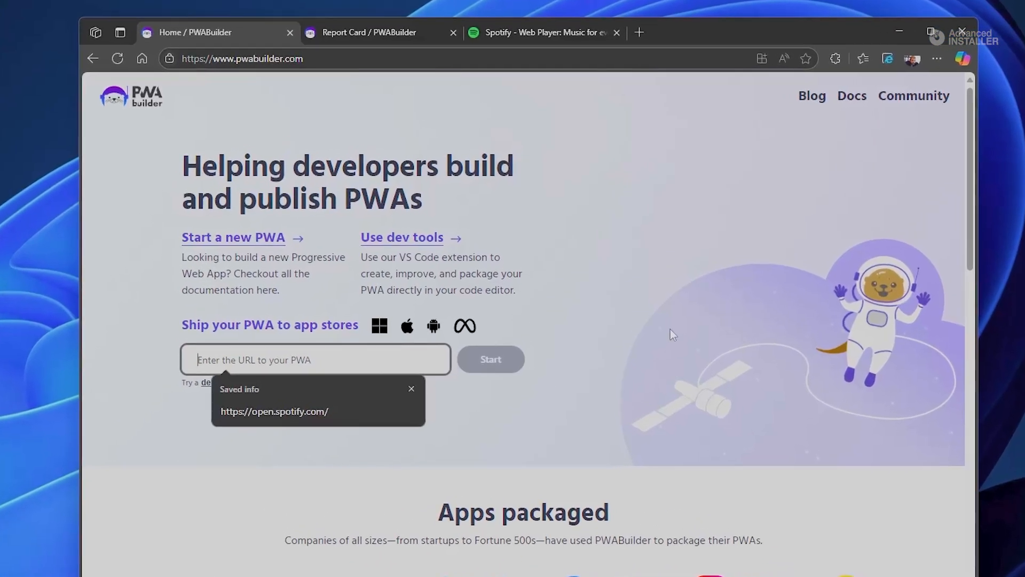
pyautogui.click(536, 35)
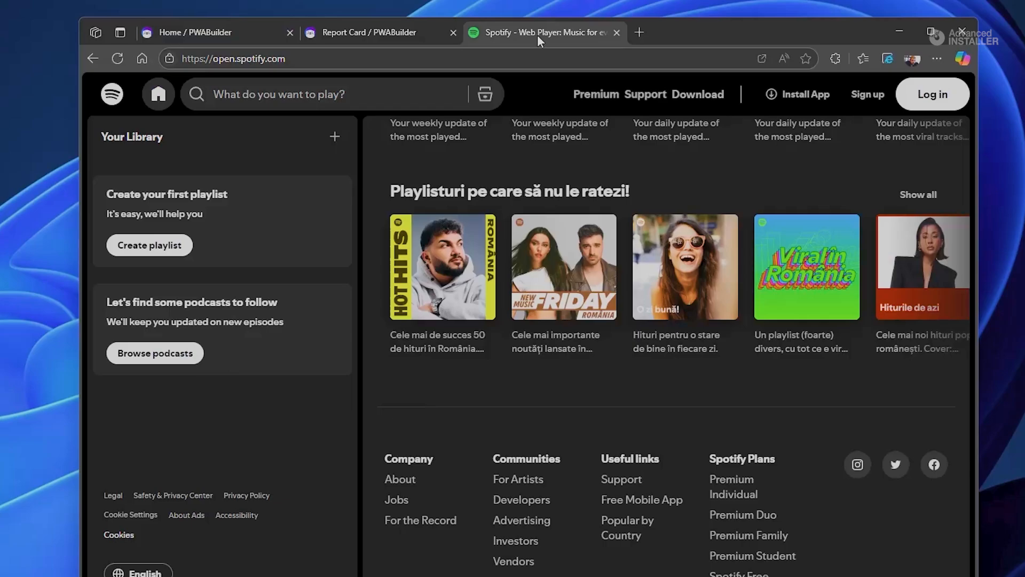
pyautogui.click(487, 59)
pyautogui.hotkey('ctrl', 'c')
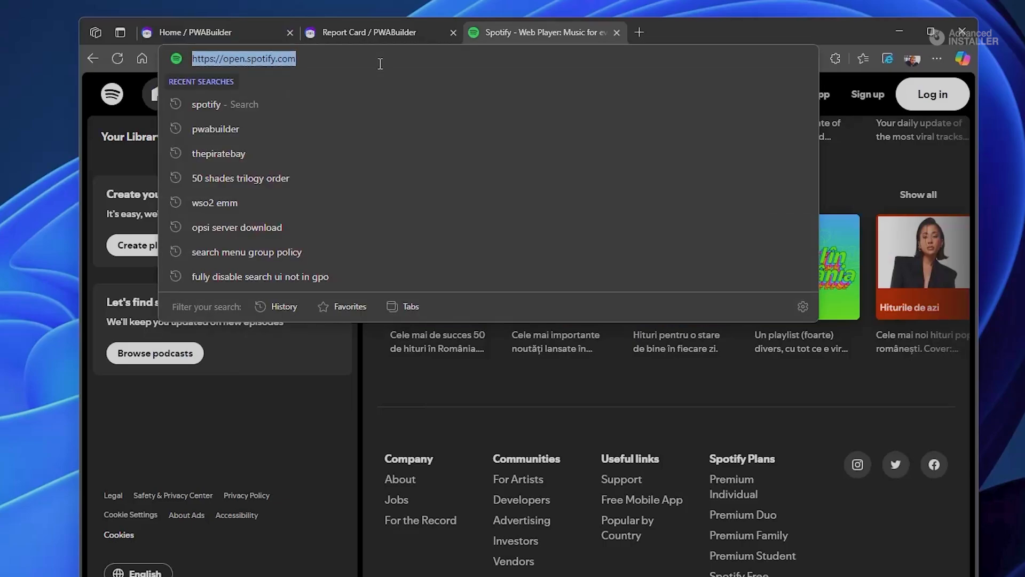
pyautogui.click(231, 33)
pyautogui.click(328, 350)
pyautogui.hotkey('ctrl', 'v')
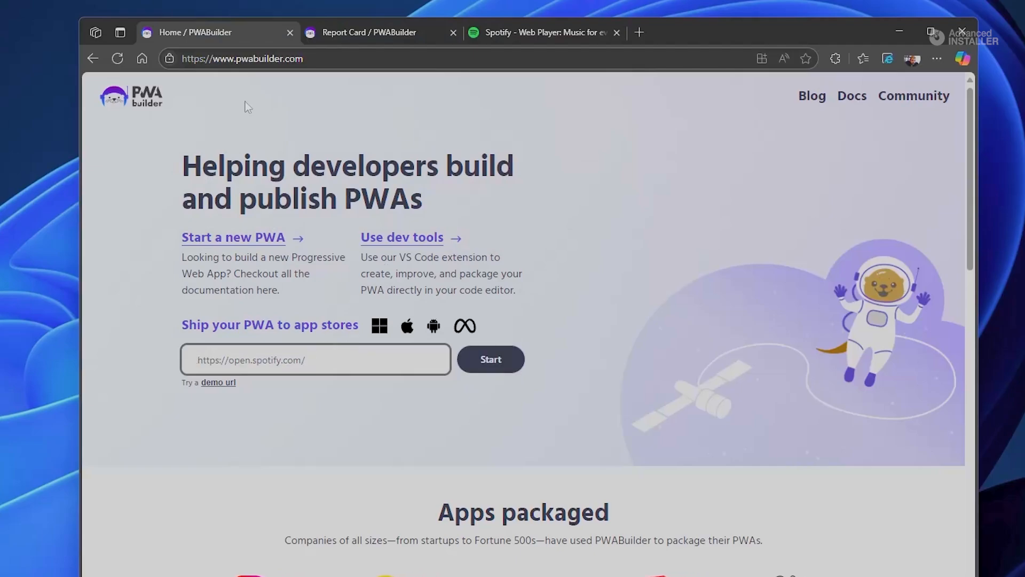
pyautogui.click(510, 361)
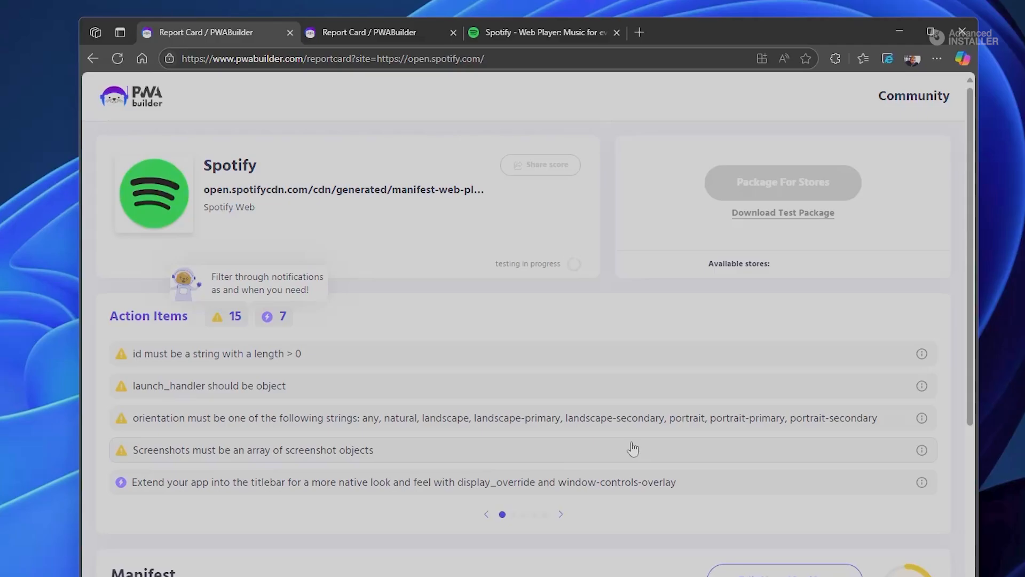
# Step: Review the Spotify report card, then generate and download its Windows store package with the default package options
pyautogui.scroll(-4, 632, 449)
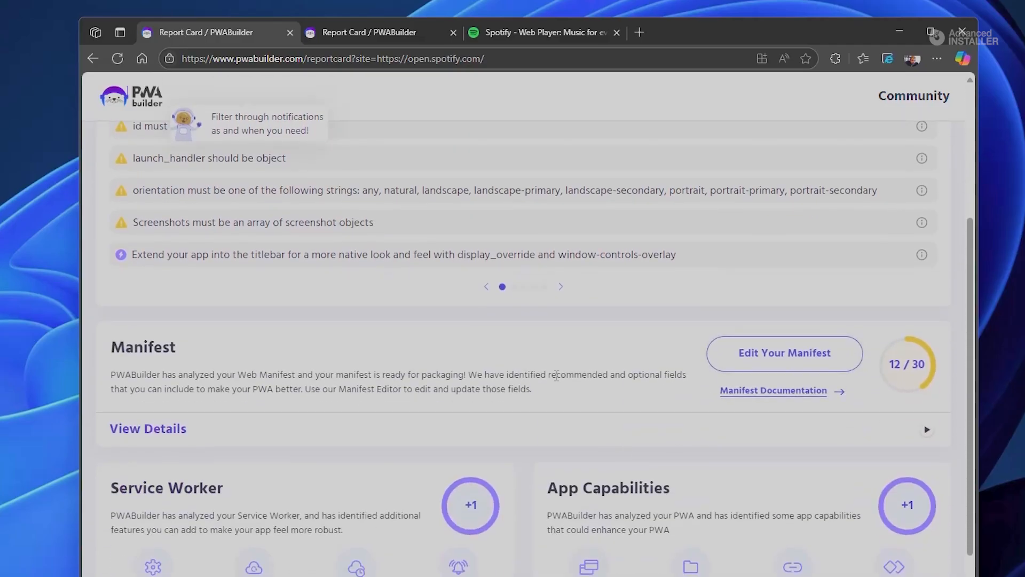
pyautogui.scroll(-3, 368, 379)
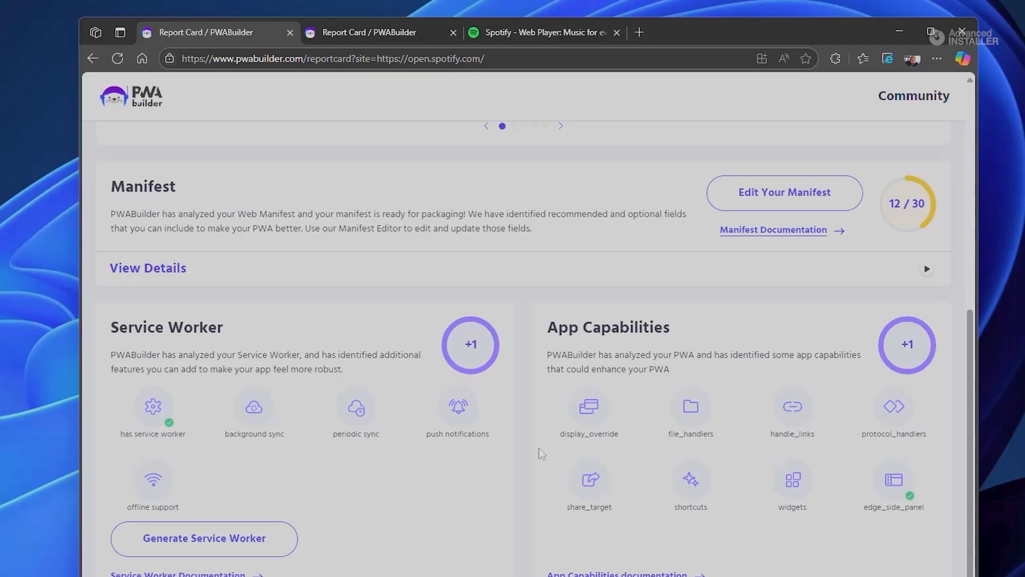
pyautogui.scroll(7, 539, 447)
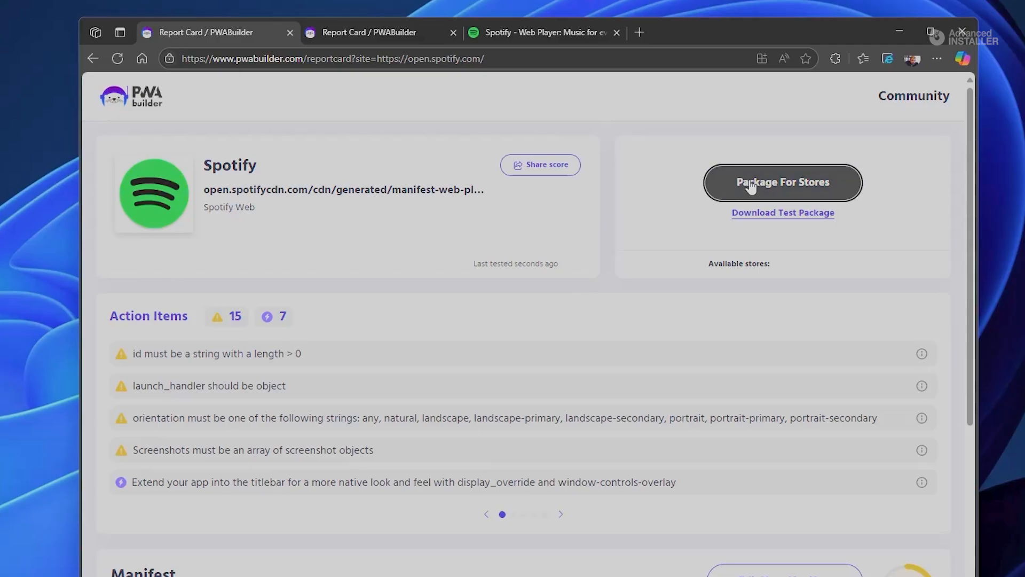
pyautogui.click(822, 185)
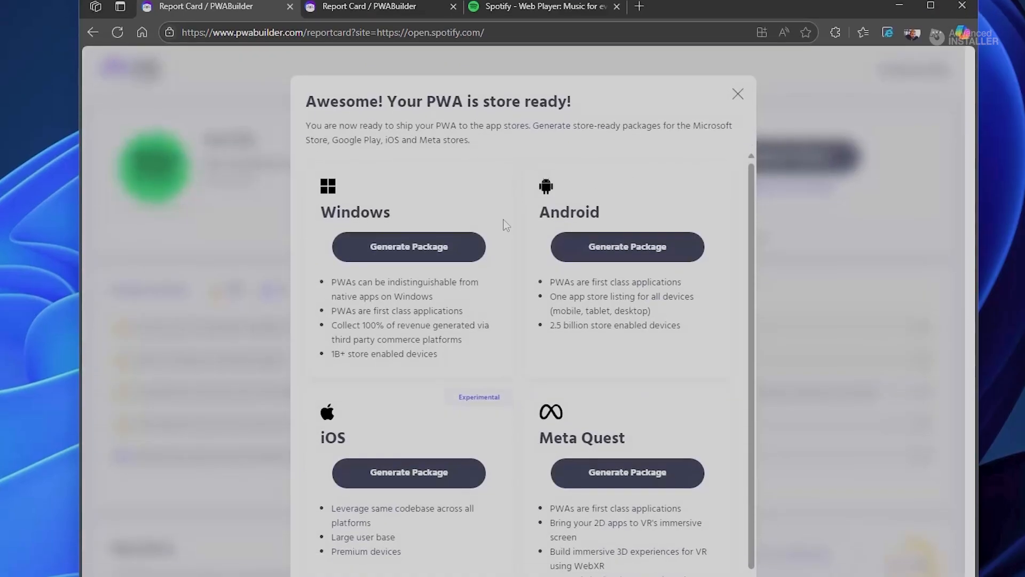
pyautogui.scroll(-1, 504, 223)
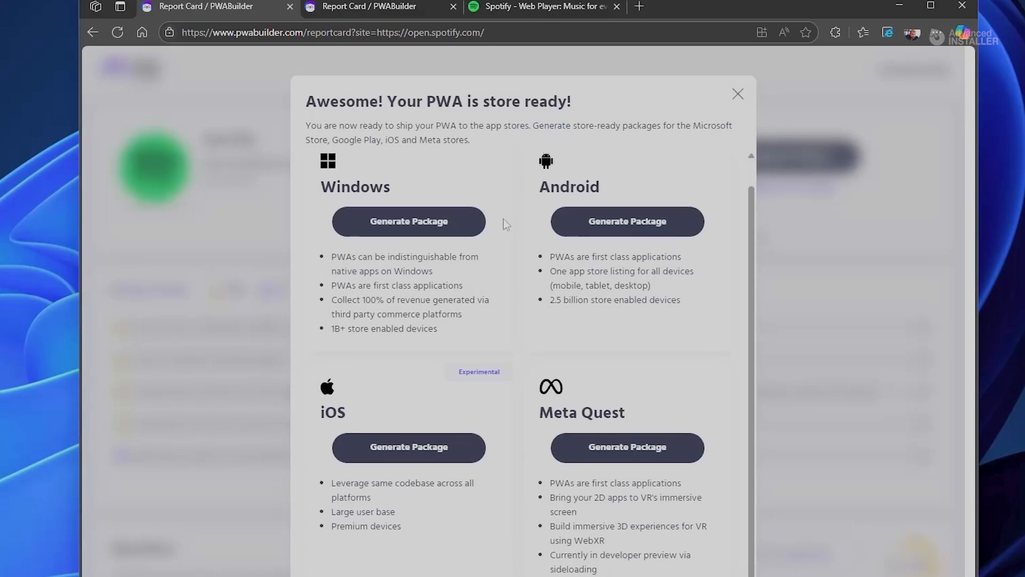
pyautogui.scroll(1, 515, 307)
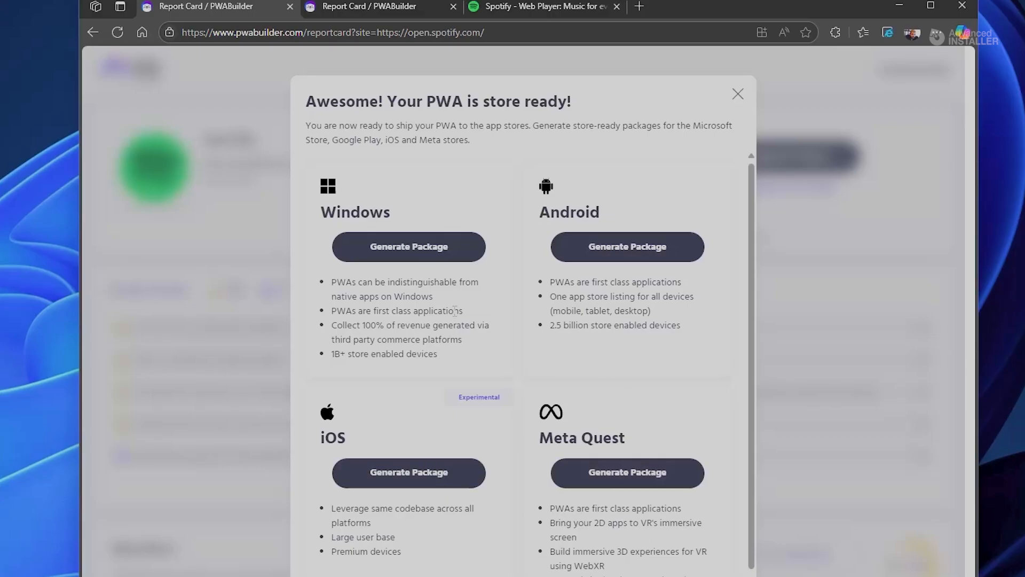
pyautogui.click(427, 246)
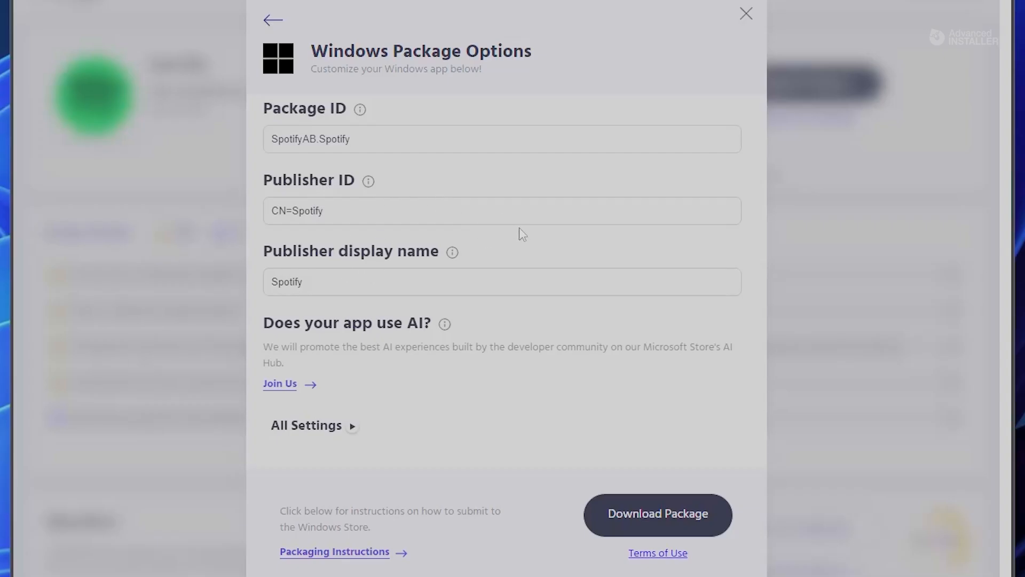
pyautogui.click(657, 516)
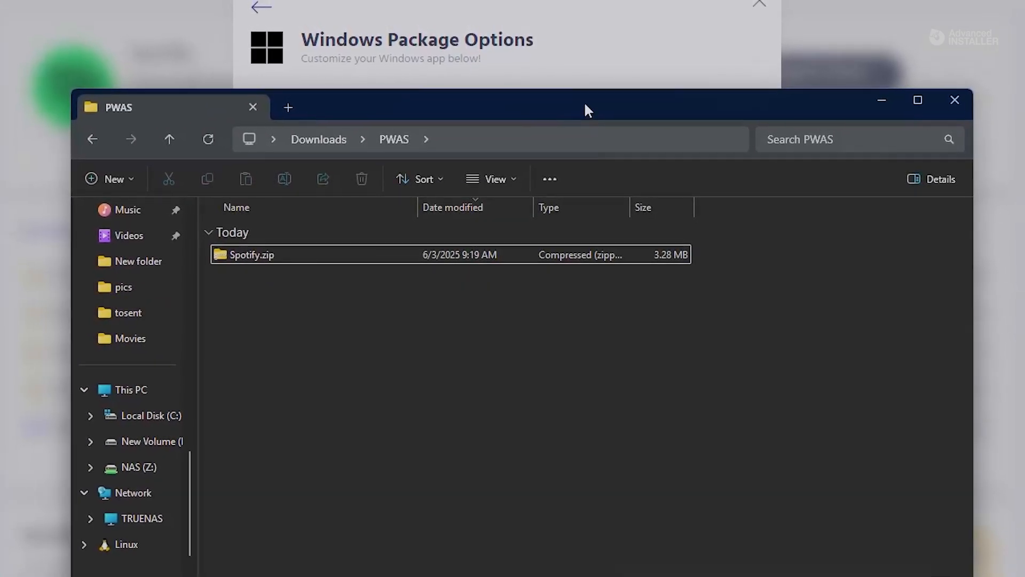
# Step: In File Explorer, extract Spotify.zip with 7-Zip directly into the PWAS folder
pyautogui.moveTo(587, 112); pyautogui.dragTo(573, 67)
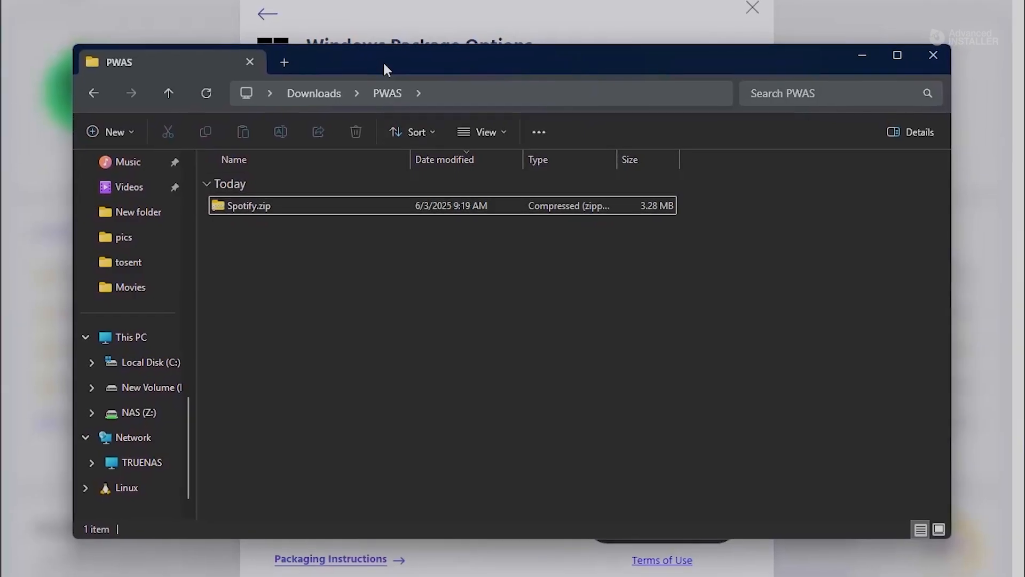
pyautogui.moveTo(383, 61); pyautogui.dragTo(368, 136)
pyautogui.click(258, 275)
pyautogui.rightClick(239, 277)
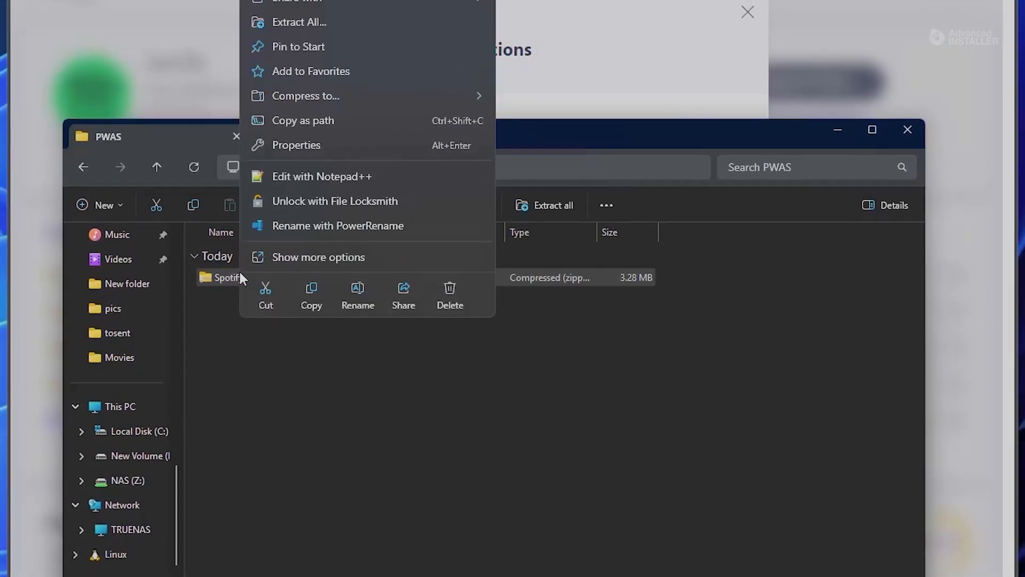
pyautogui.click(356, 255)
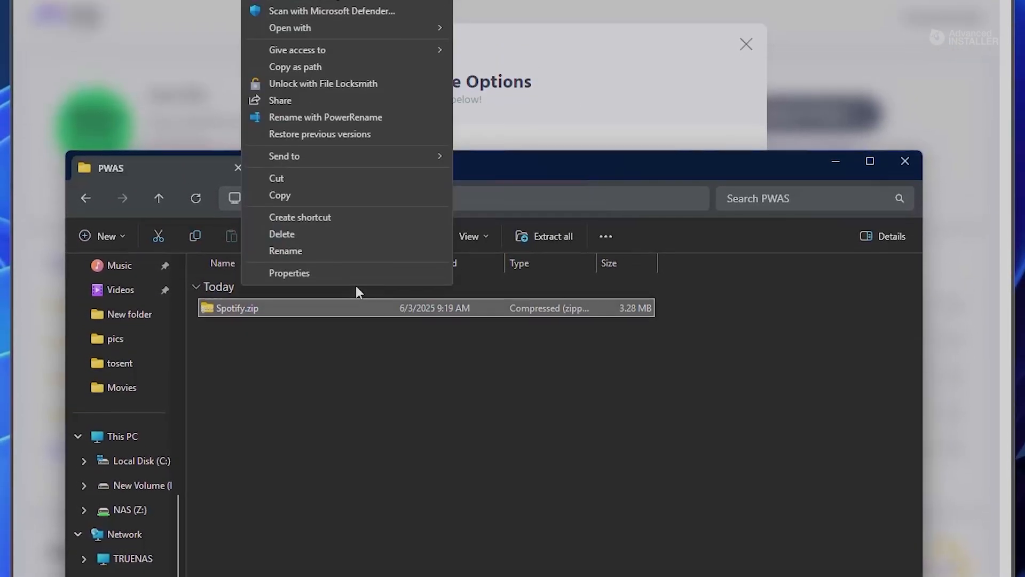
pyautogui.moveTo(396, 43)
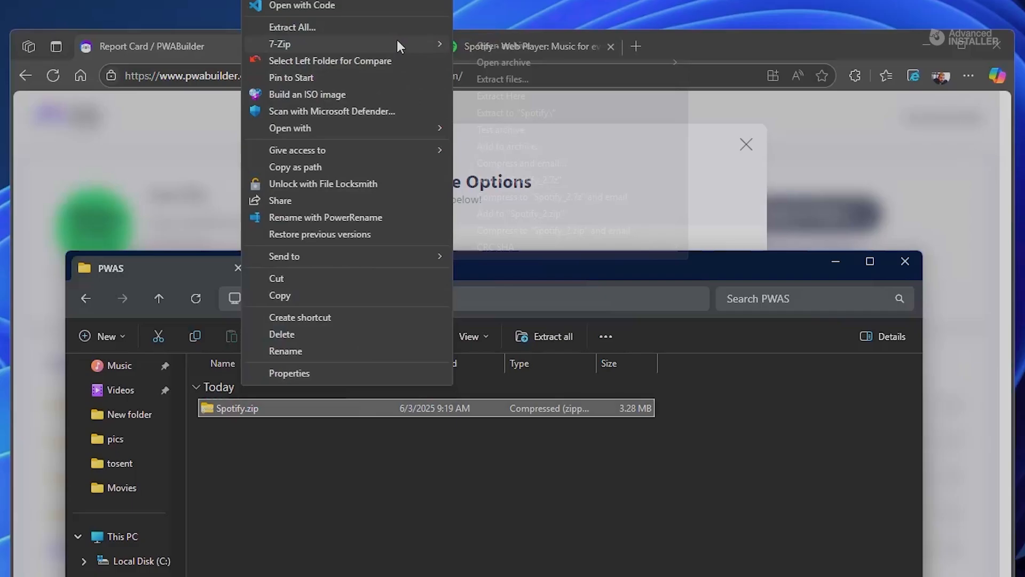
pyautogui.click(560, 97)
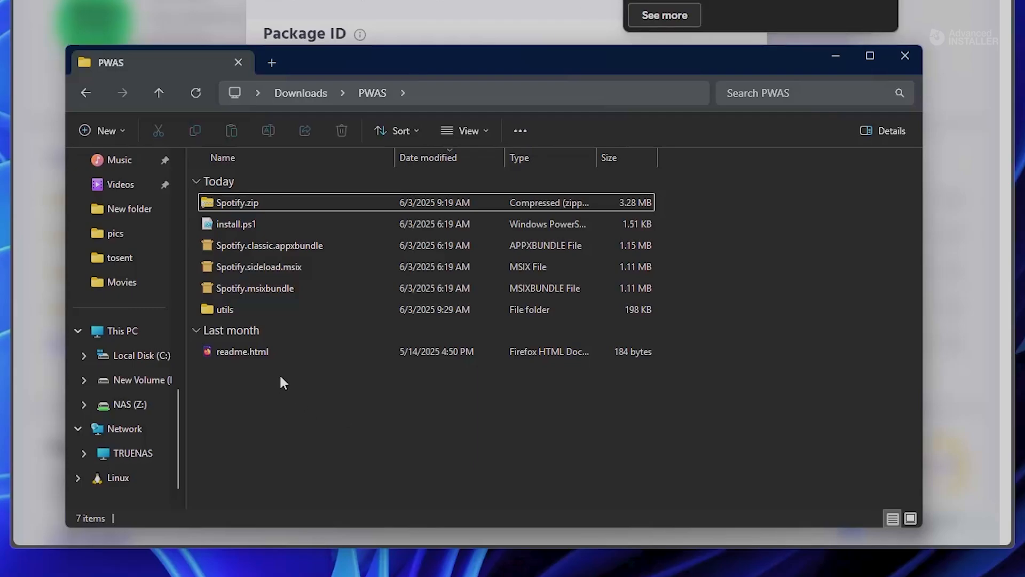
# Step: Examine the extracted package files in PWAS, including the MSIX files, install.ps1 and the contents of the utils folder
pyautogui.click(297, 267)
pyautogui.click(296, 291)
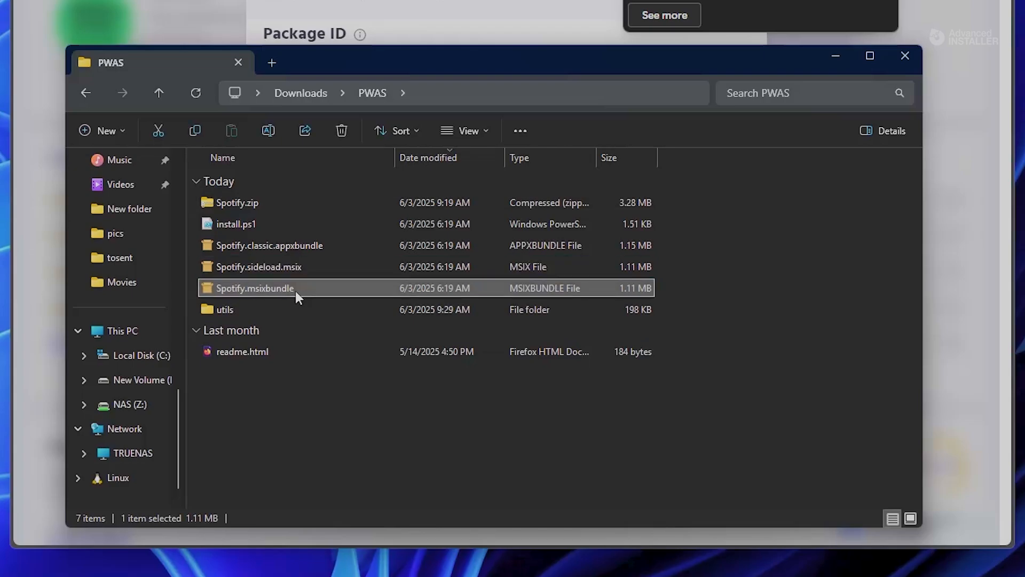
pyautogui.click(255, 222)
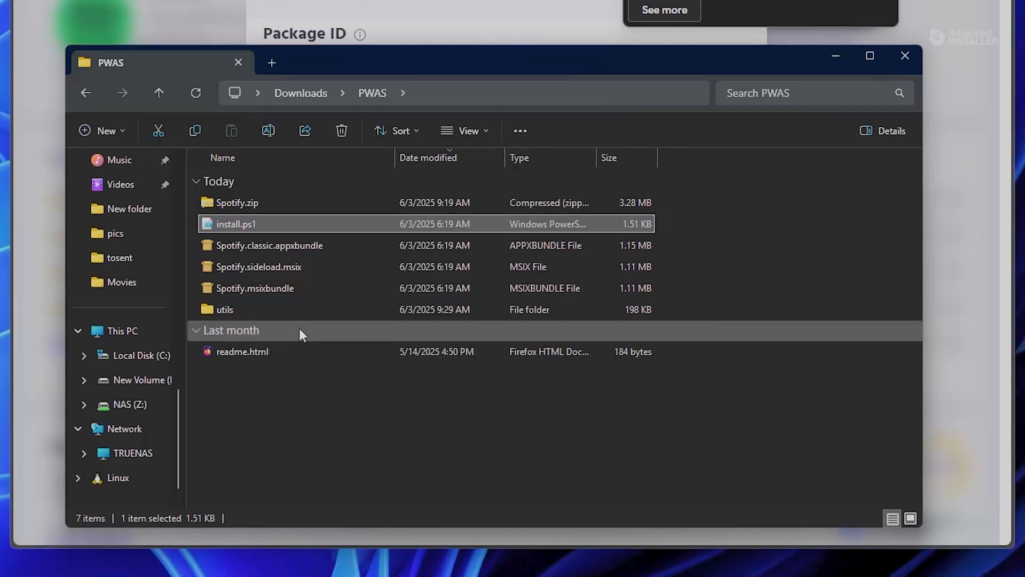
pyautogui.doubleClick(243, 311)
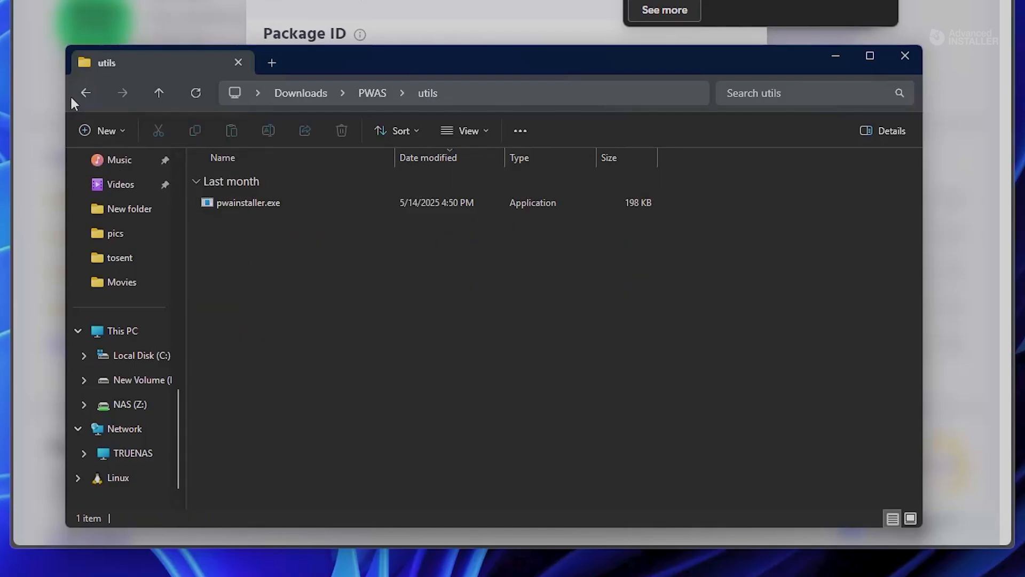
pyautogui.click(85, 93)
pyautogui.click(309, 422)
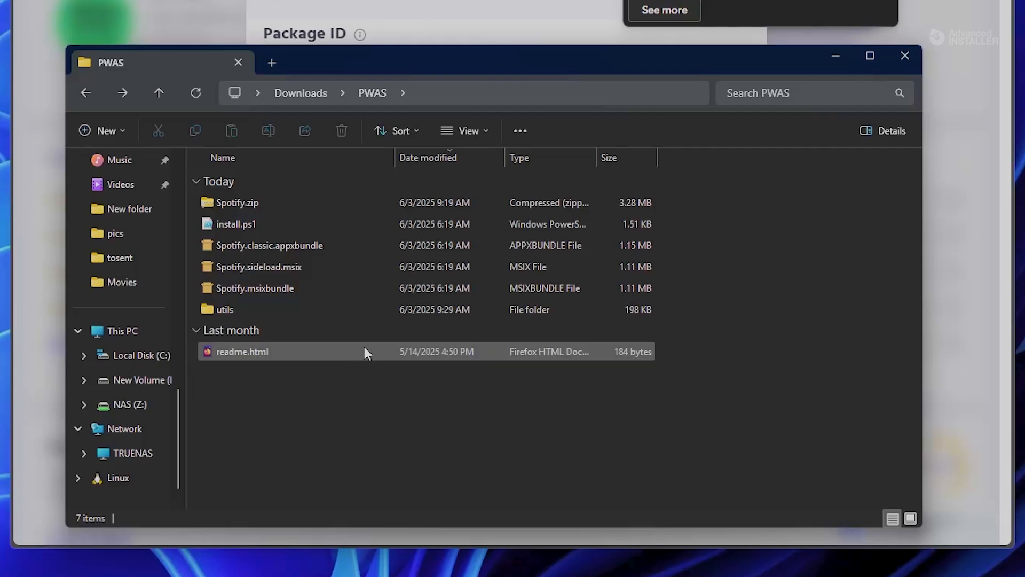
pyautogui.click(288, 267)
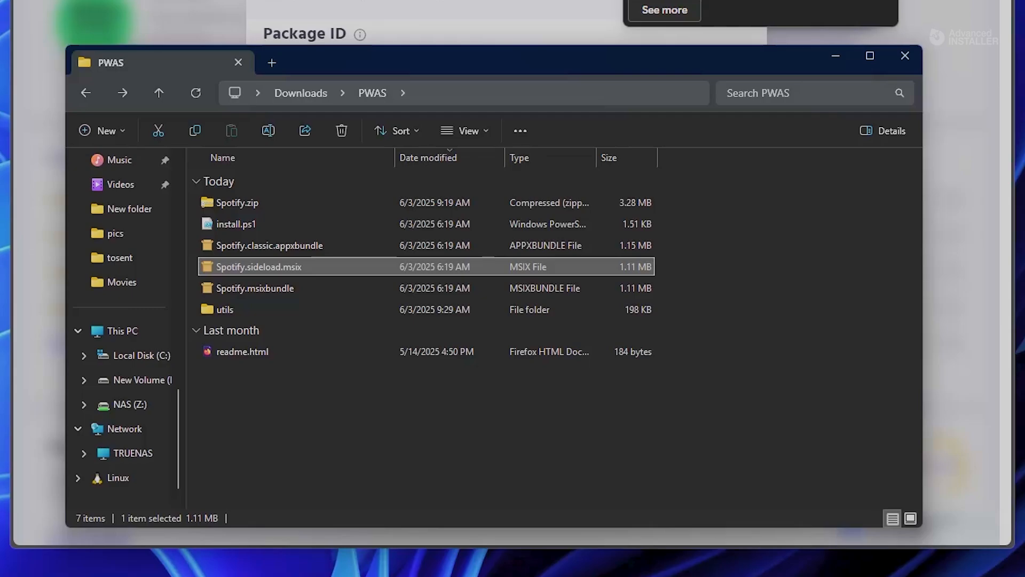
pyautogui.rightClick(277, 268)
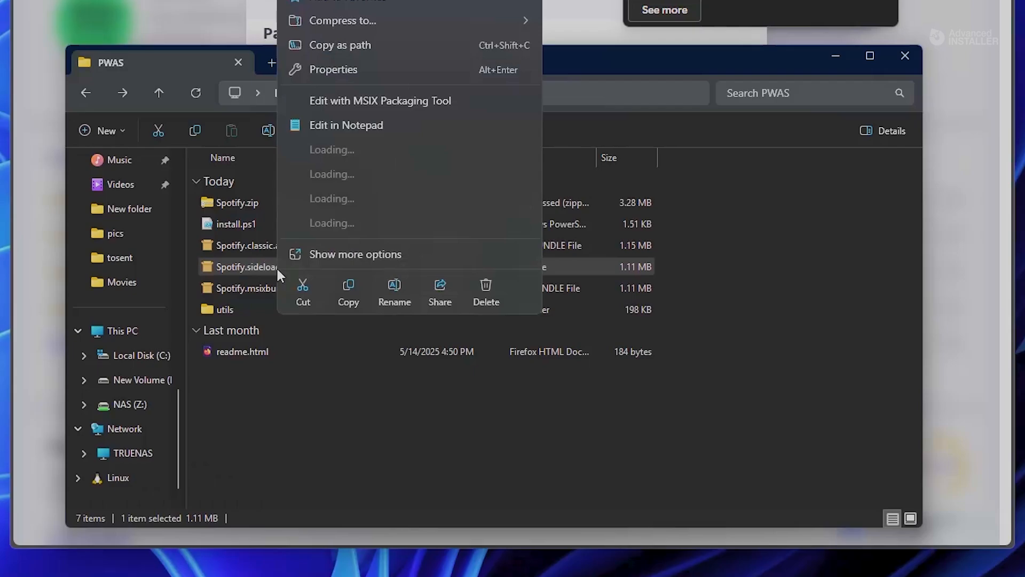
pyautogui.click(335, 374)
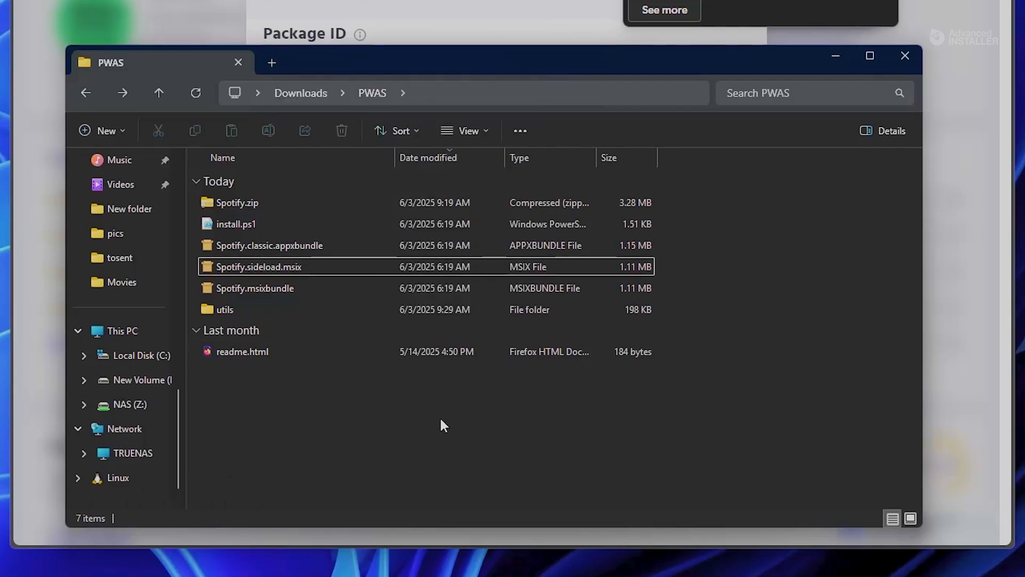
# Step: Launch Advanced Installer 22.7 and load Spotify.sideload.msix from the PWAS folder into it
pyautogui.press('super')
pyautogui.write('ADV')
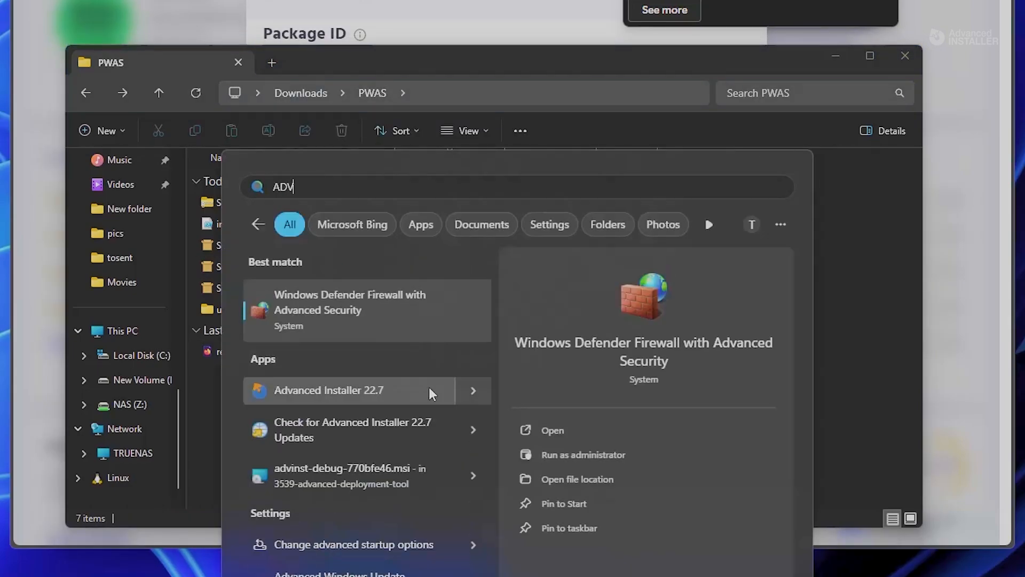
pyautogui.click(431, 393)
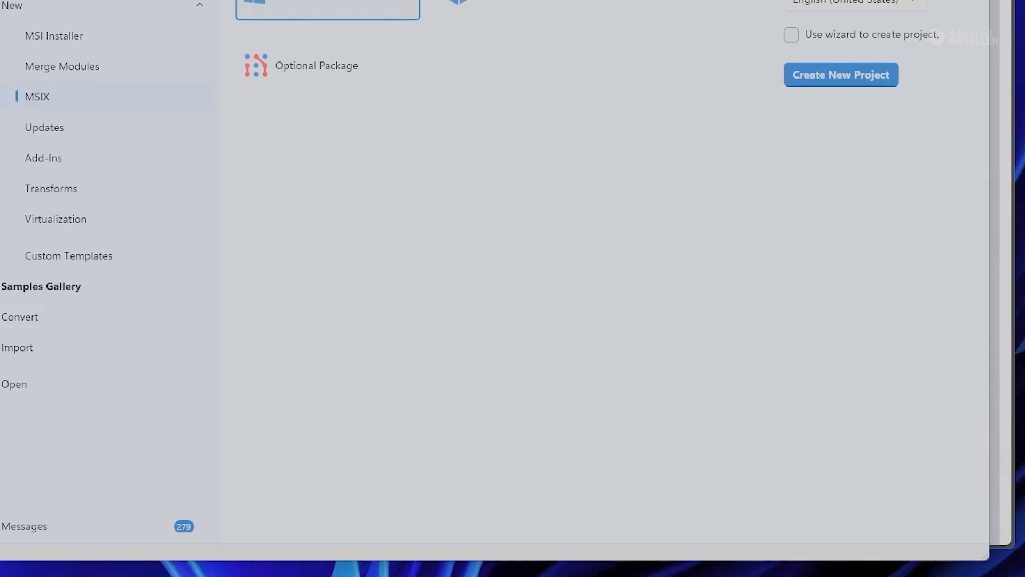
pyautogui.hotkey('alt', 'Tab')
pyautogui.moveTo(386, 64); pyautogui.dragTo(429, 248)
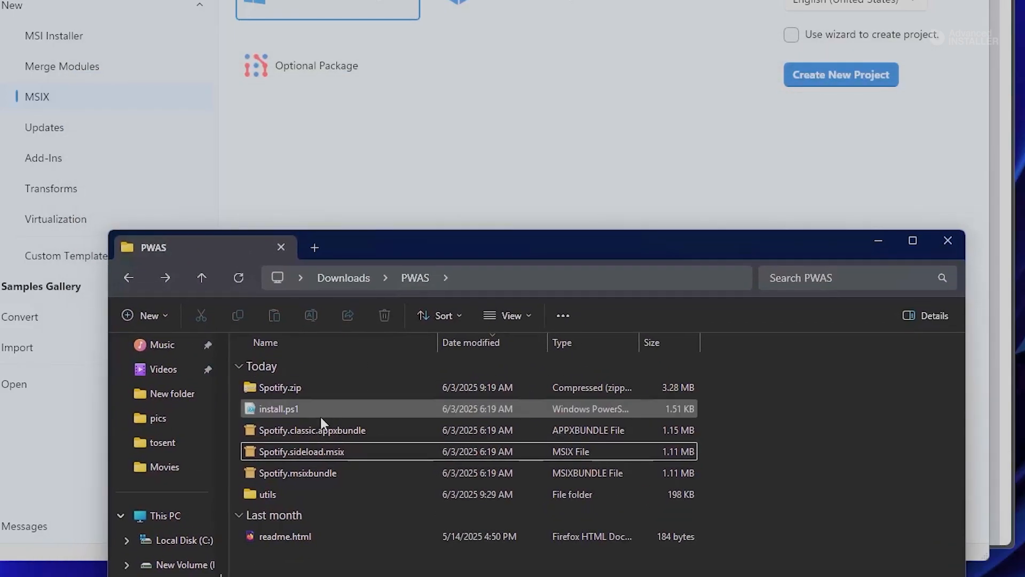
pyautogui.moveTo(305, 454); pyautogui.dragTo(427, 139)
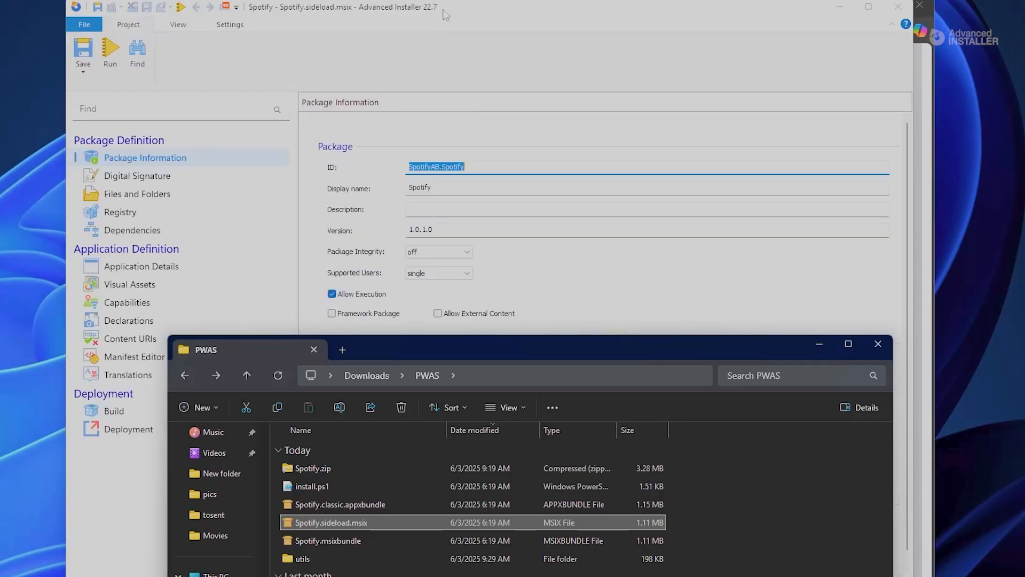
pyautogui.click(443, 10)
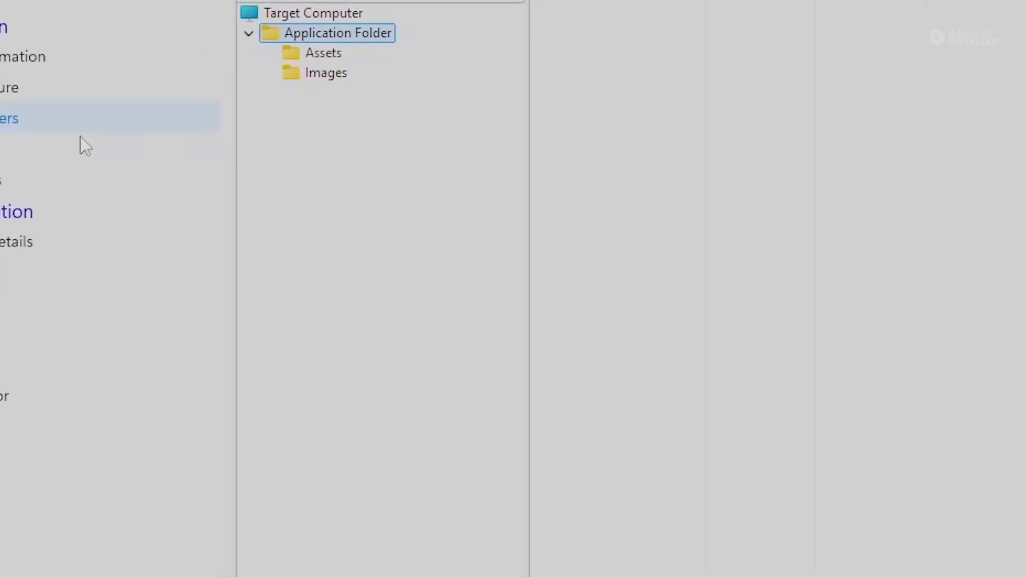
# Step: Examine the package's Assets and Images folders and its registry entries
pyautogui.click(322, 52)
pyautogui.click(326, 73)
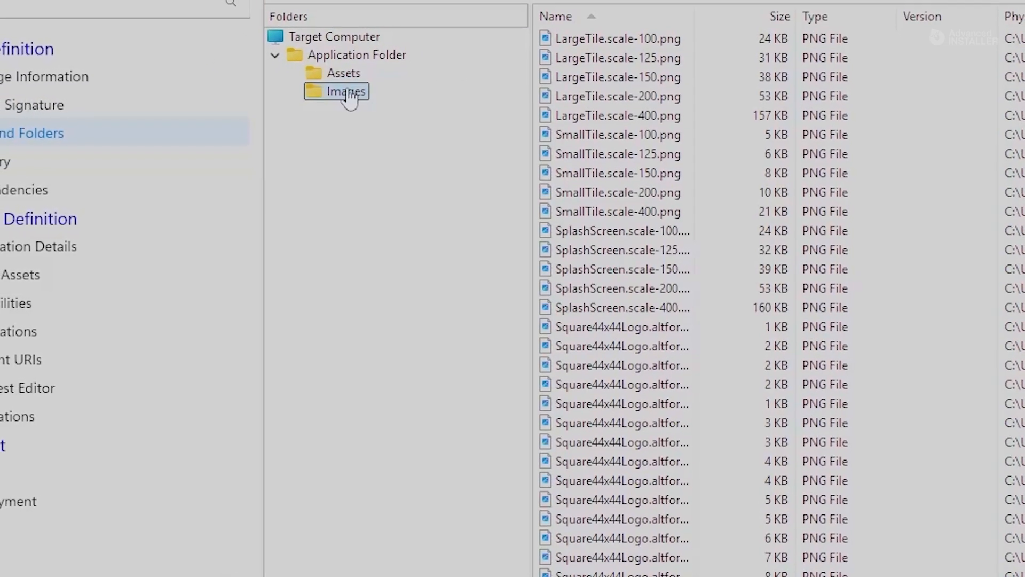
pyautogui.click(11, 161)
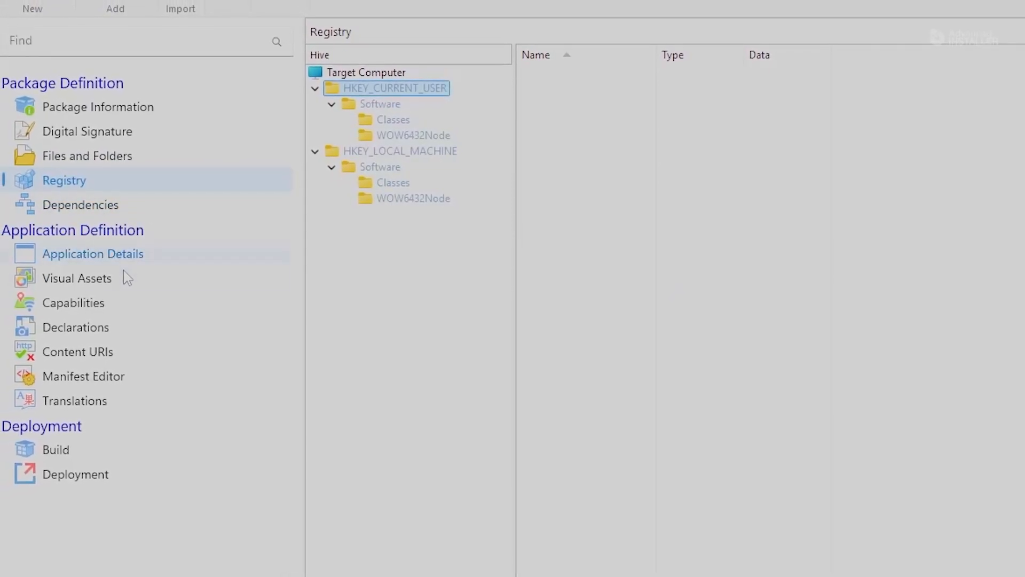
# Step: Examine the Spotify application details, reading the full parameters of the PWA-based start point
pyautogui.click(128, 258)
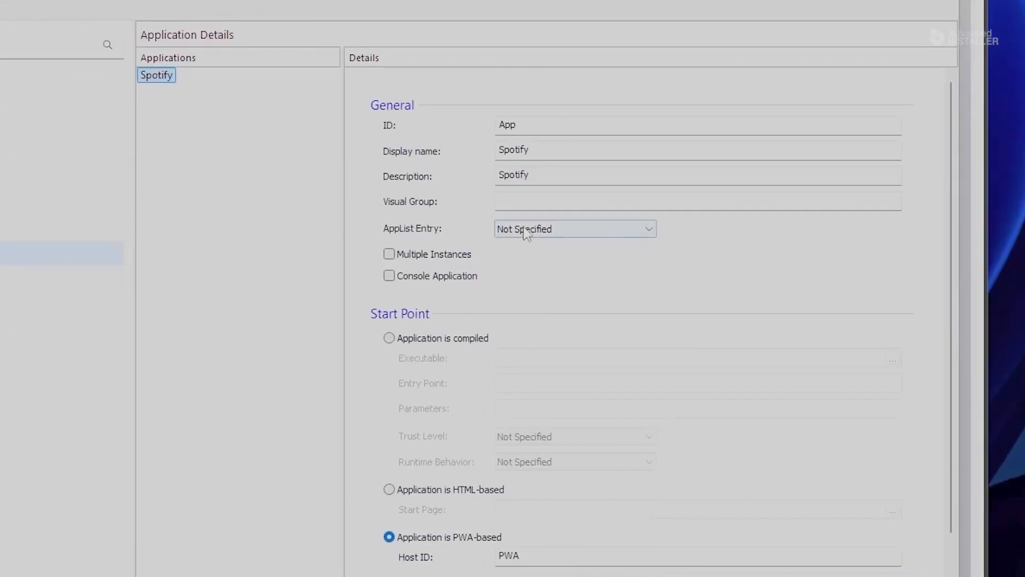
pyautogui.scroll(-2, 665, 326)
pyautogui.scroll(-2, 464, 443)
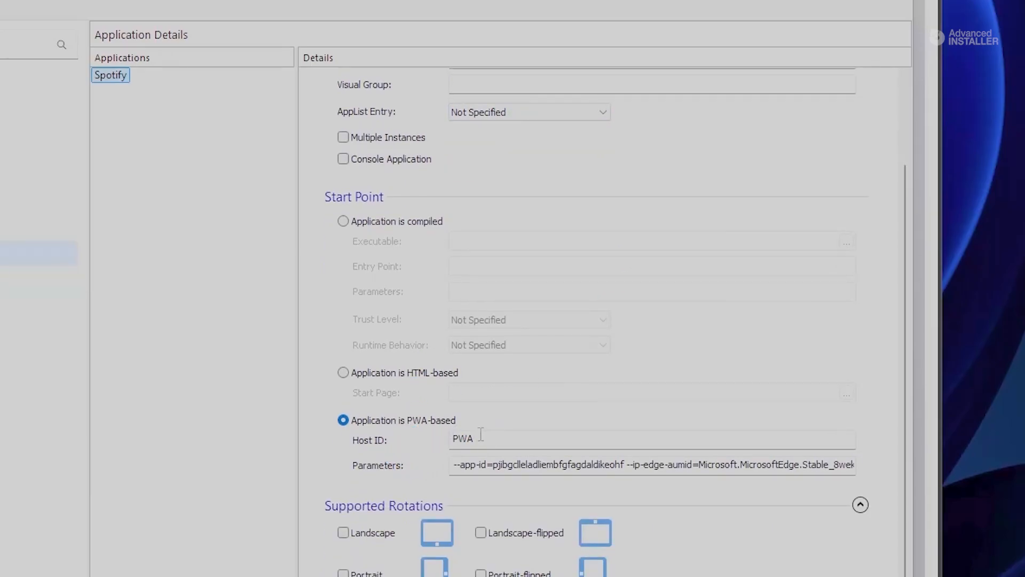
pyautogui.moveTo(460, 464); pyautogui.dragTo(881, 473)
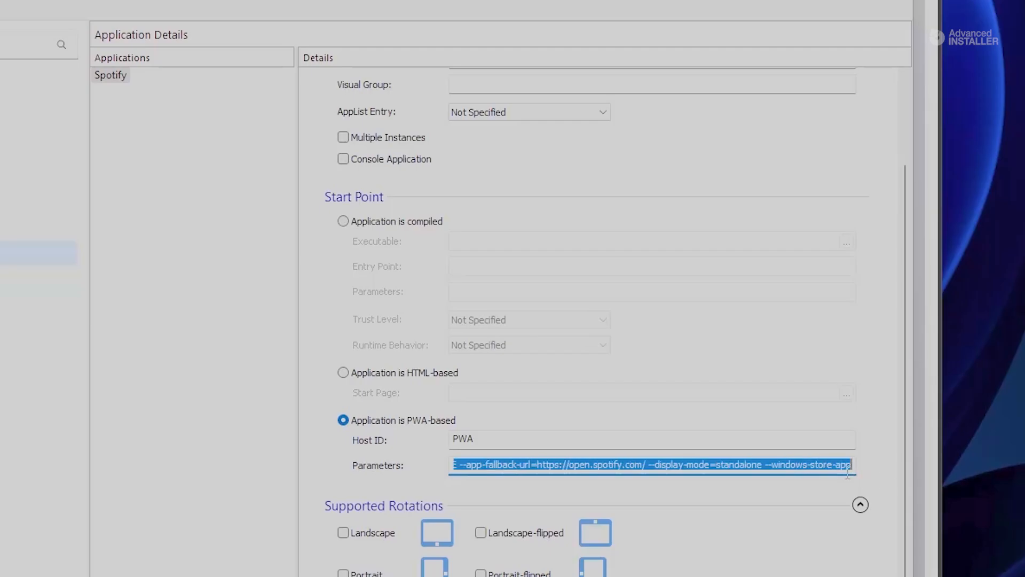
# Step: Examine the Spotify application's visual assets, including the asset generator, tile and tile logo settings
pyautogui.click(597, 464)
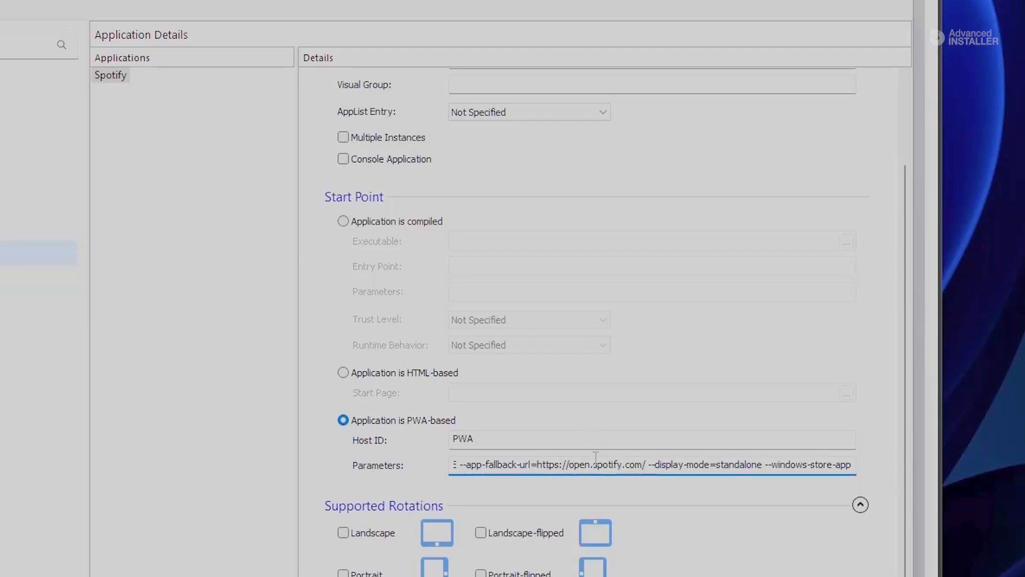
pyautogui.click(0, 278)
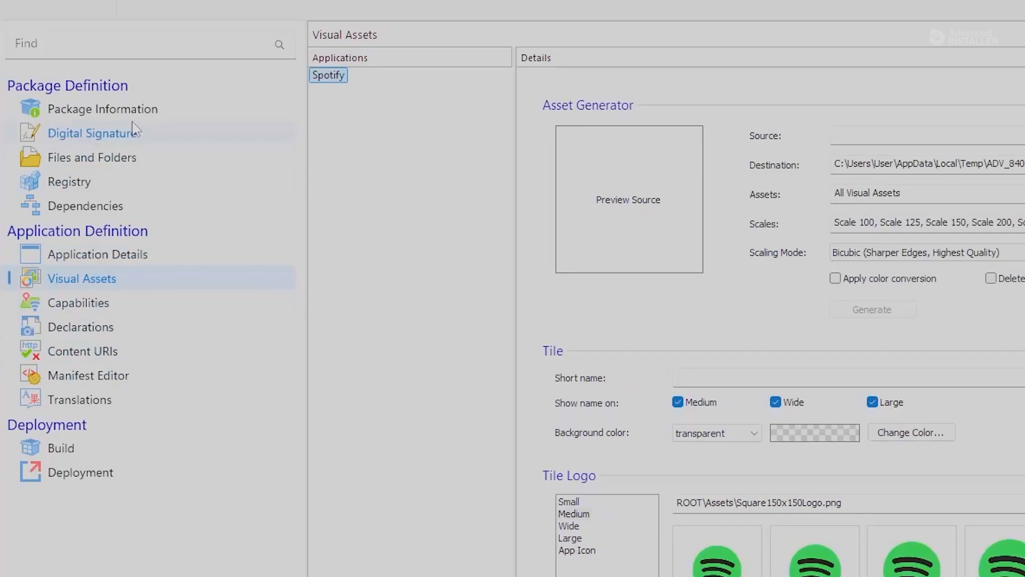
# Step: Enable digital signing with the built-in tool and the TestCert_2024-9-9_11-57-56 certificate from the certificate store, and build the package
pyautogui.click(140, 138)
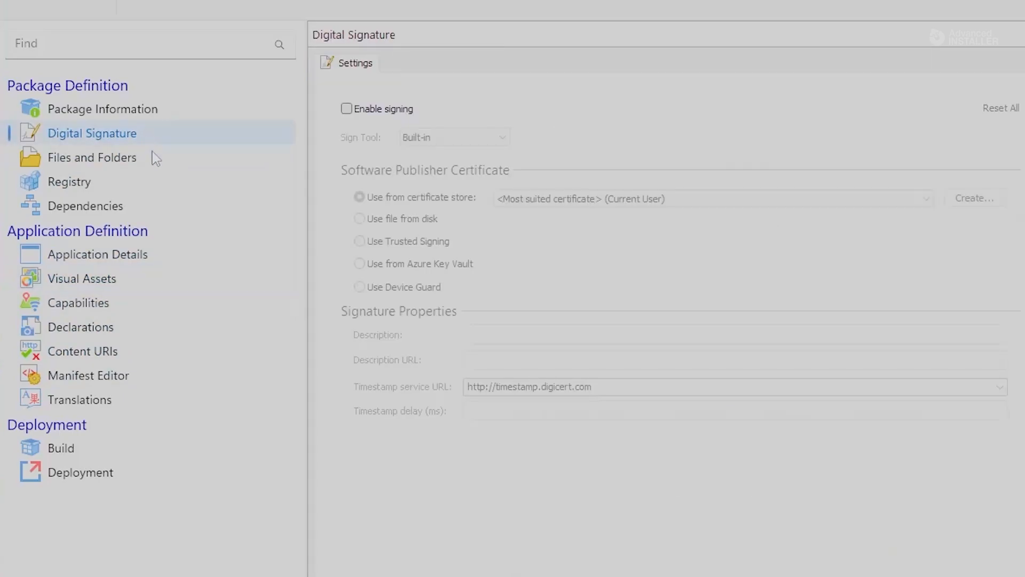
pyautogui.click(353, 110)
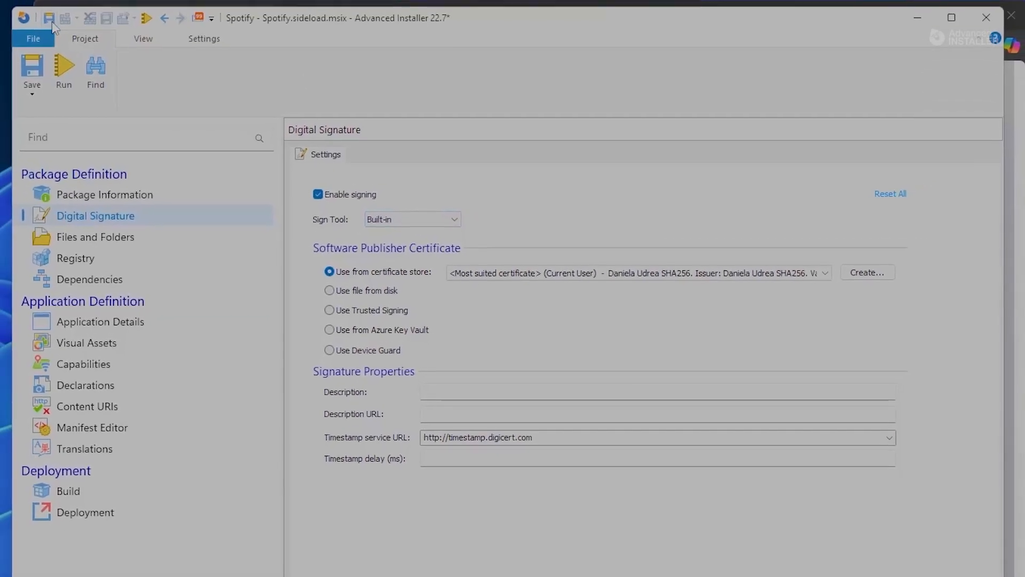
pyautogui.click(52, 23)
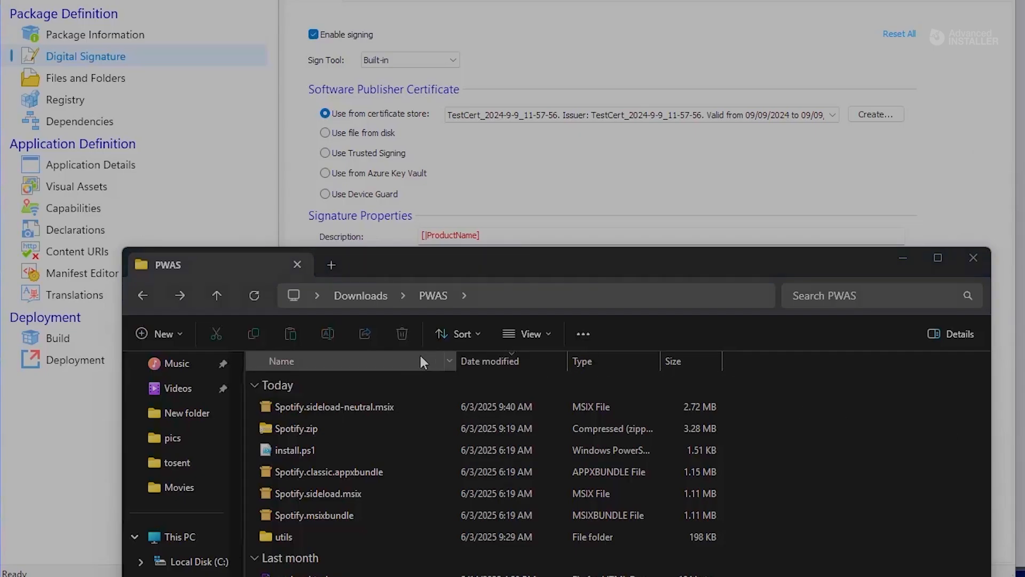
# Step: Check the embedded digital signature of Spotify.sideload-neutral.msix in the PWAS folder, including the signer's full name
pyautogui.rightClick(339, 406)
pyautogui.click(405, 393)
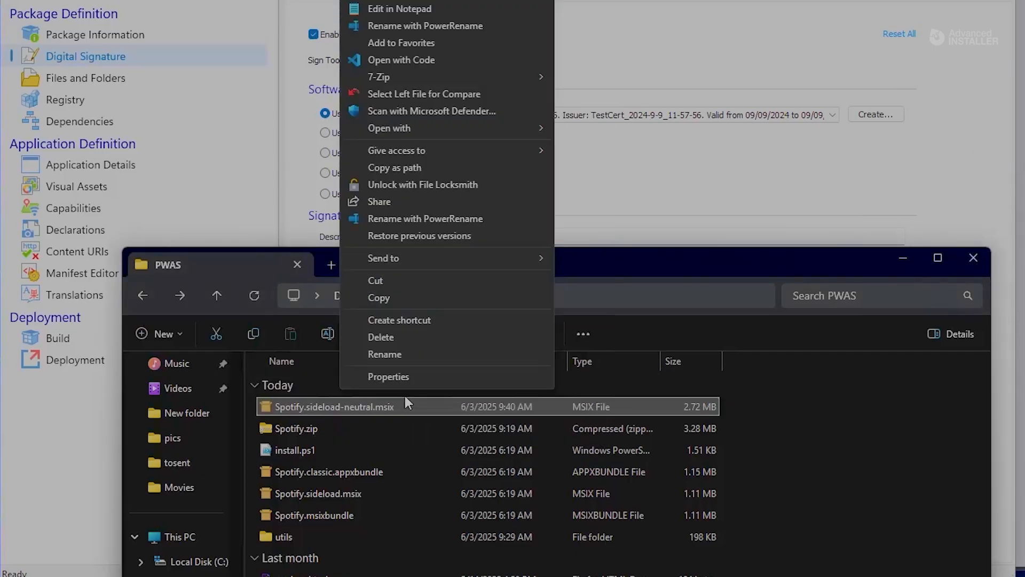
pyautogui.click(421, 377)
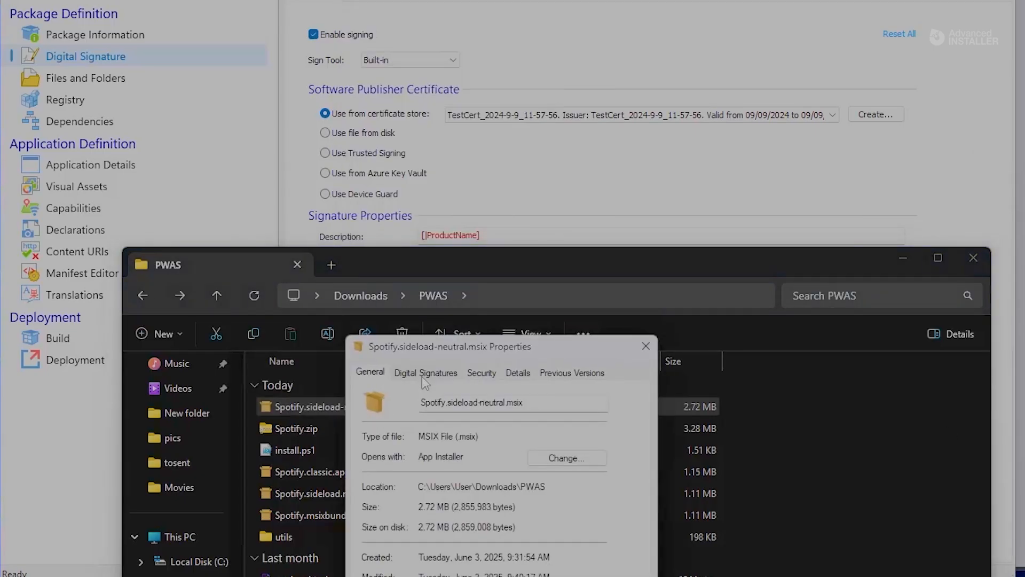
pyautogui.click(440, 373)
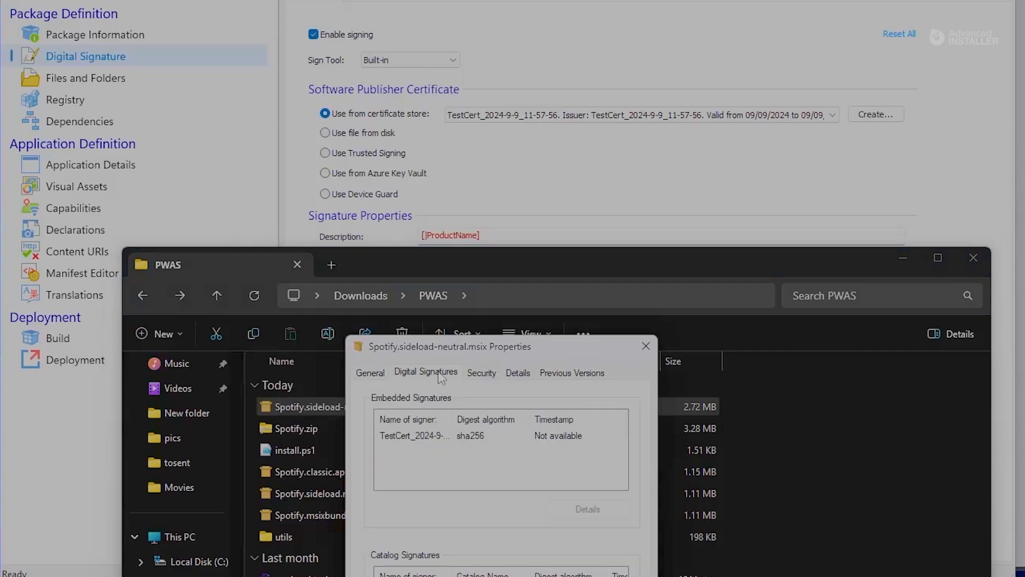
pyautogui.doubleClick(457, 421)
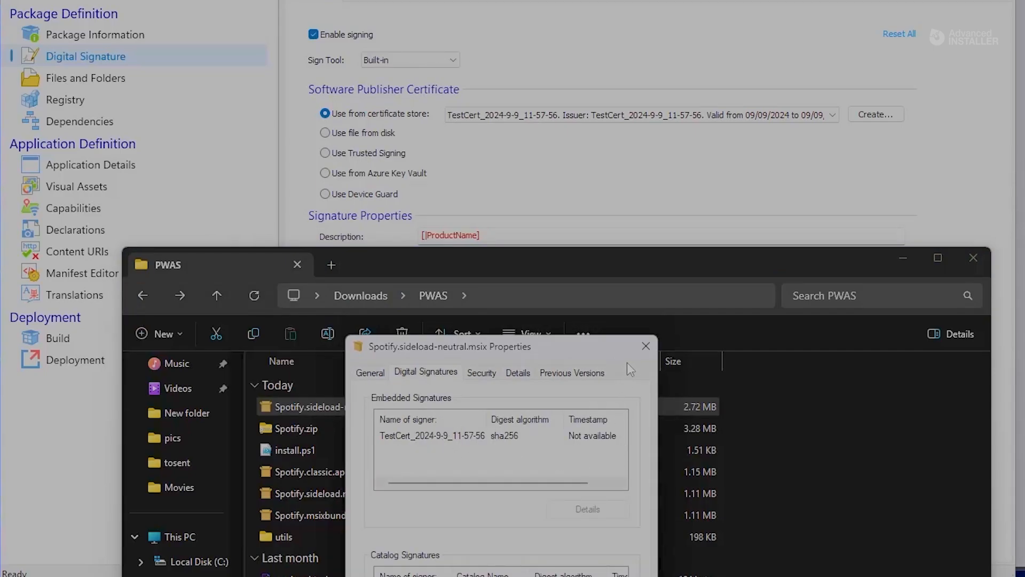
pyautogui.press('Escape')
# Step: Install Spotify from Spotify.sideload-neutral.msix with launch when ready enabled, and look over the home page of the launched app
pyautogui.doubleClick(344, 406)
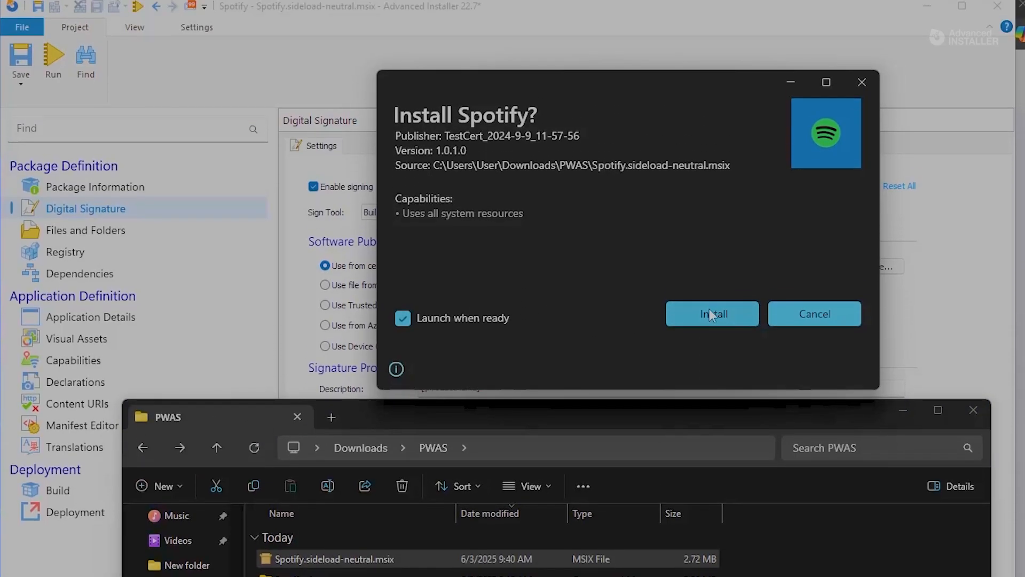
pyautogui.click(718, 161)
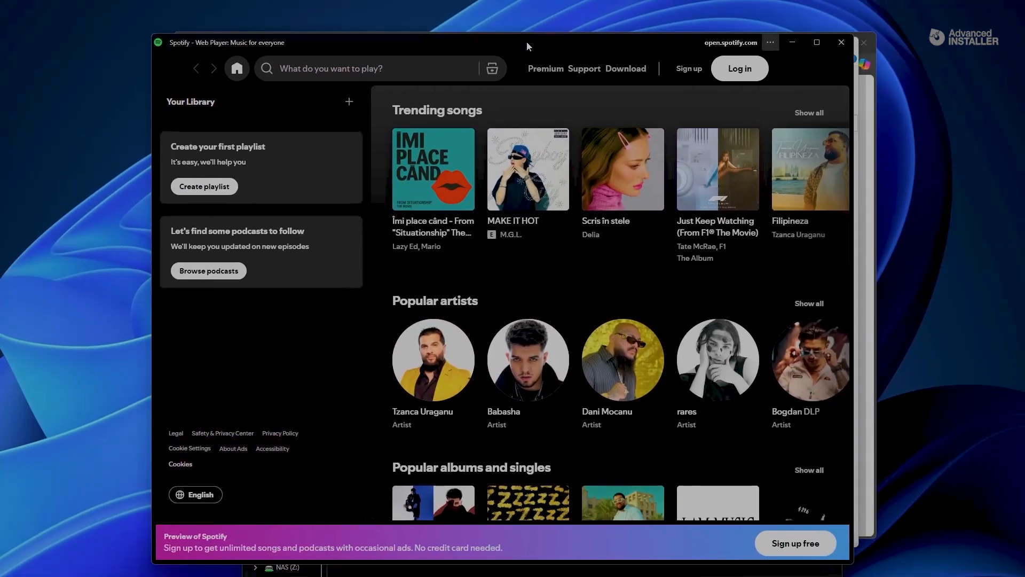
pyautogui.moveTo(526, 42)
pyautogui.mouseDown()
pyautogui.moveTo(543, 51)
pyautogui.moveTo(536, 44)
pyautogui.mouseUp()
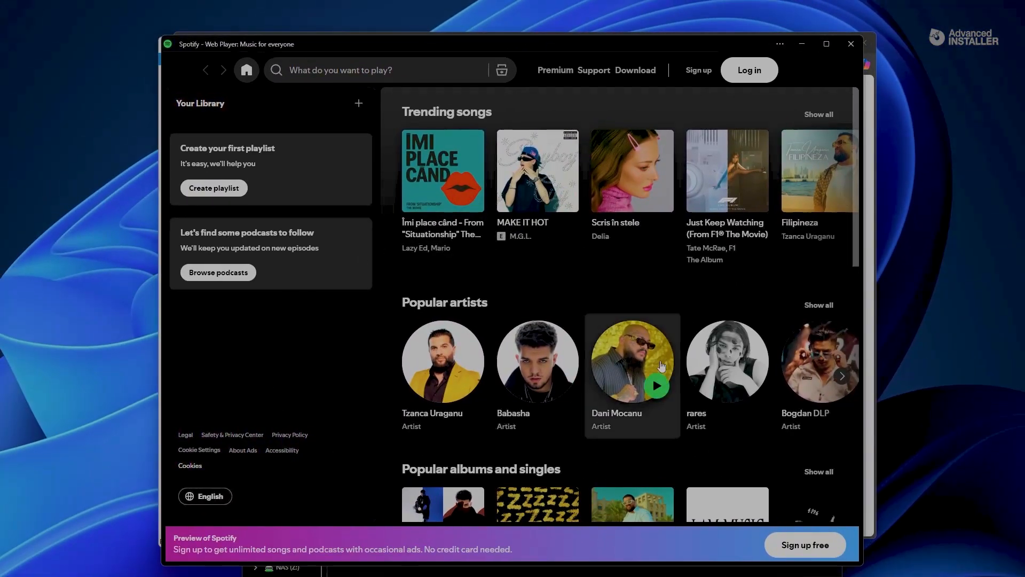
pyautogui.scroll(-10, 651, 389)
pyautogui.scroll(5, 528, 376)
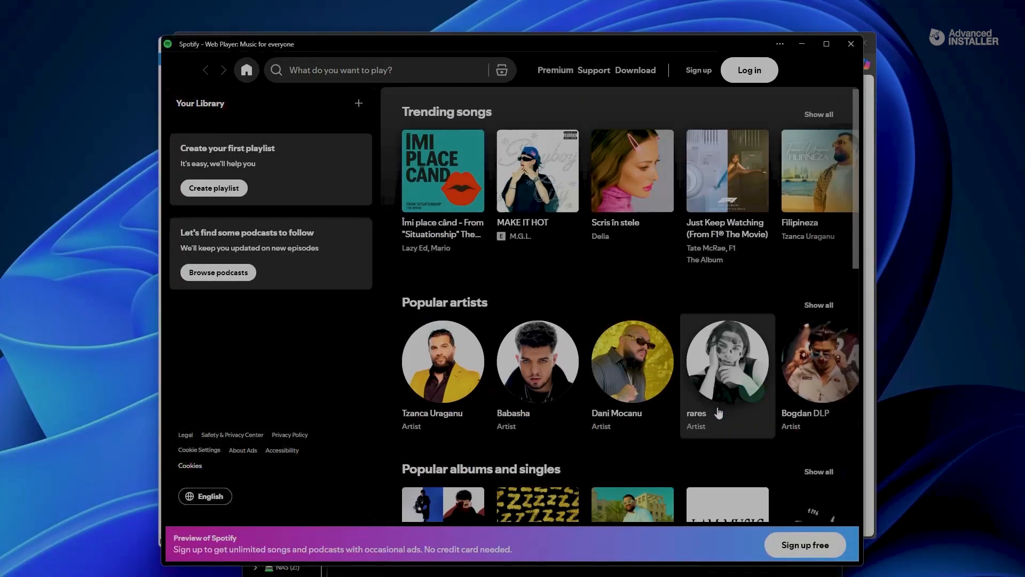